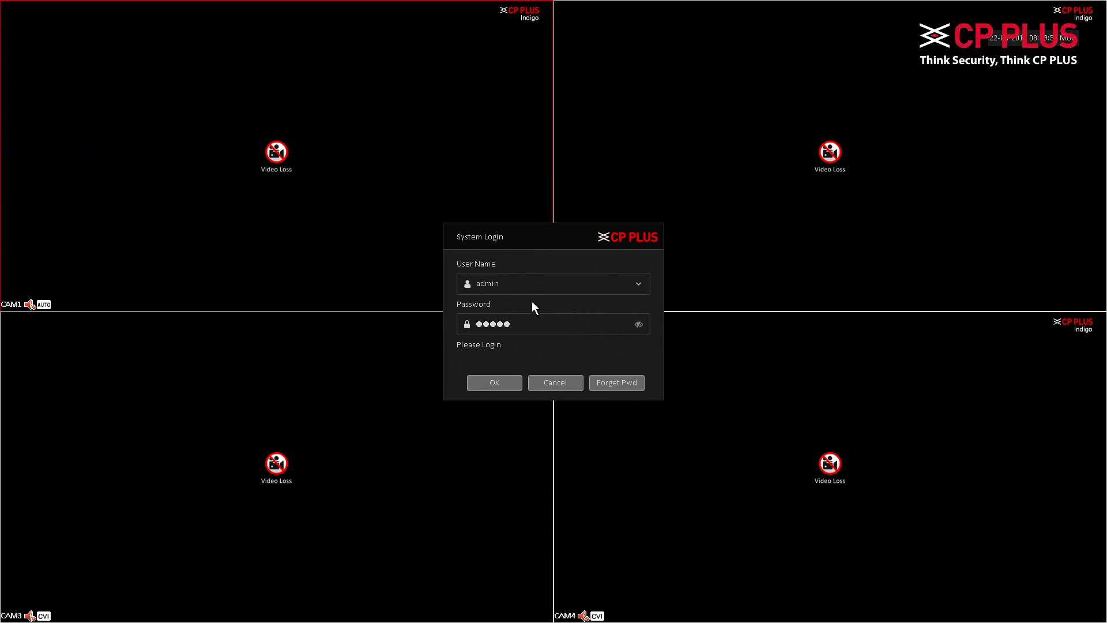
# Log in with the default admin account and fill in the new password for the forced password change.
pyautogui.click(489, 383)
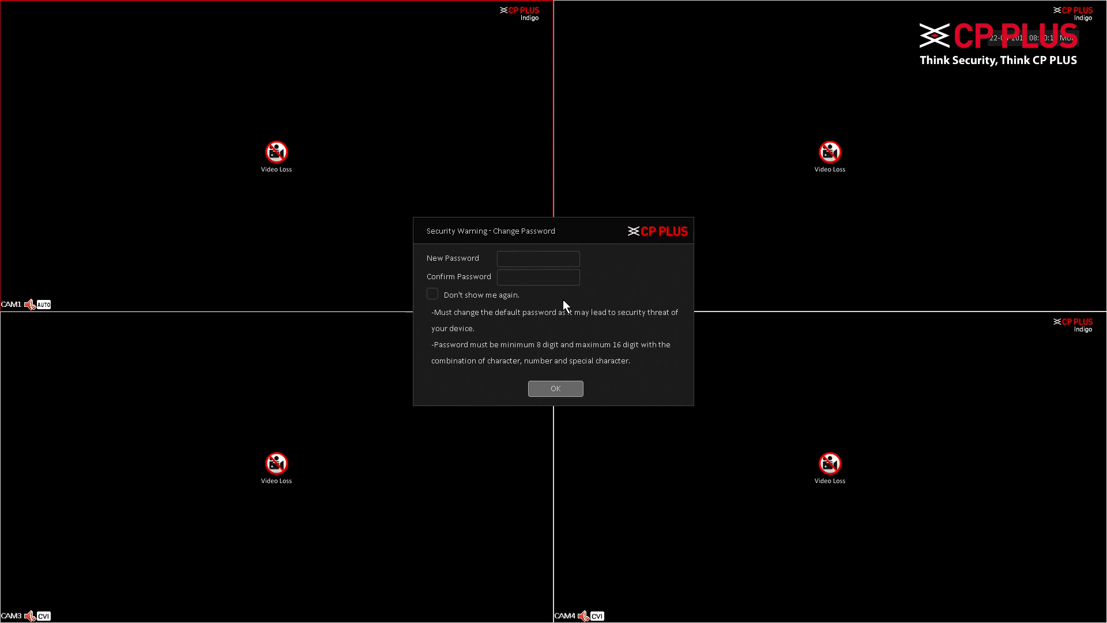
pyautogui.click(549, 261)
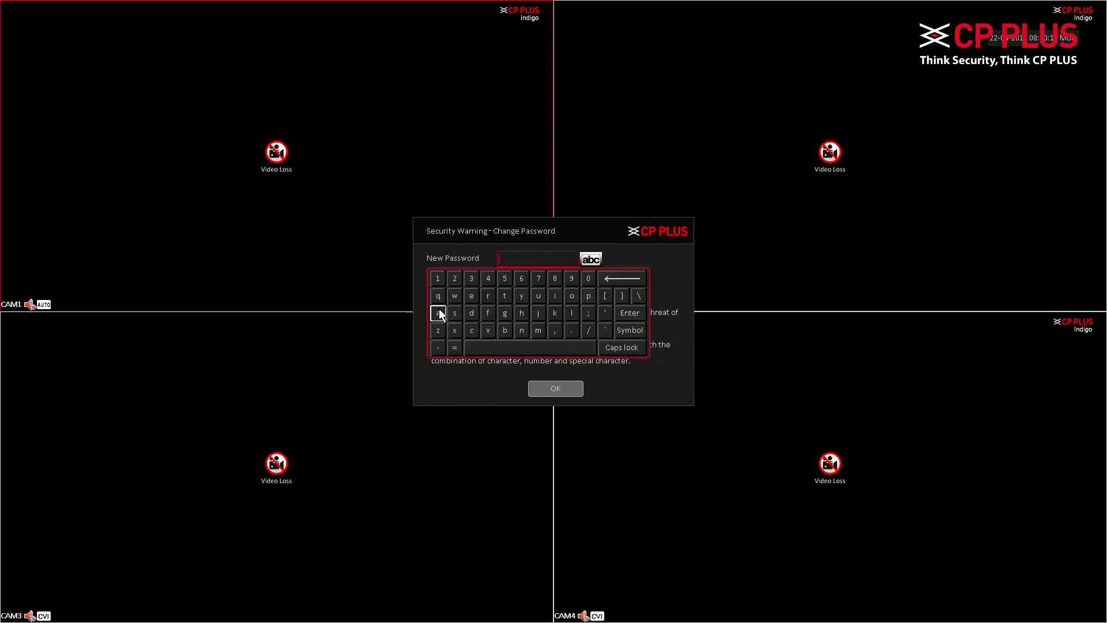
pyautogui.click(438, 313)
pyautogui.click(471, 312)
pyautogui.click(539, 330)
pyautogui.click(555, 297)
pyautogui.click(522, 330)
pyautogui.click(622, 347)
pyautogui.click(455, 278)
pyautogui.click(624, 330)
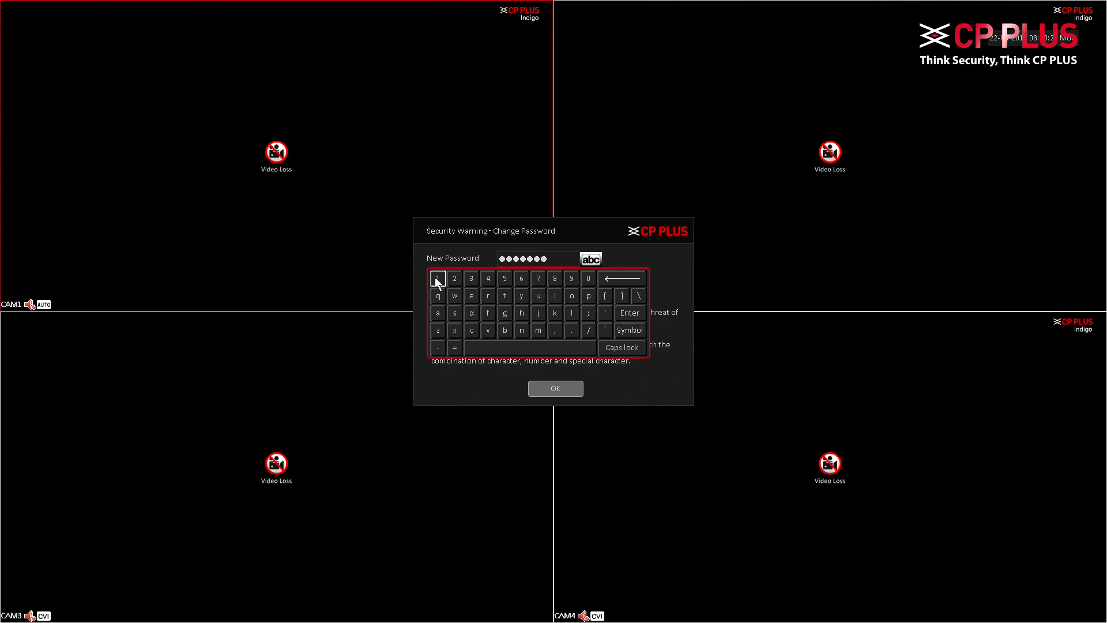
pyautogui.click(437, 278)
pyautogui.click(455, 278)
pyautogui.click(472, 278)
pyautogui.click(485, 251)
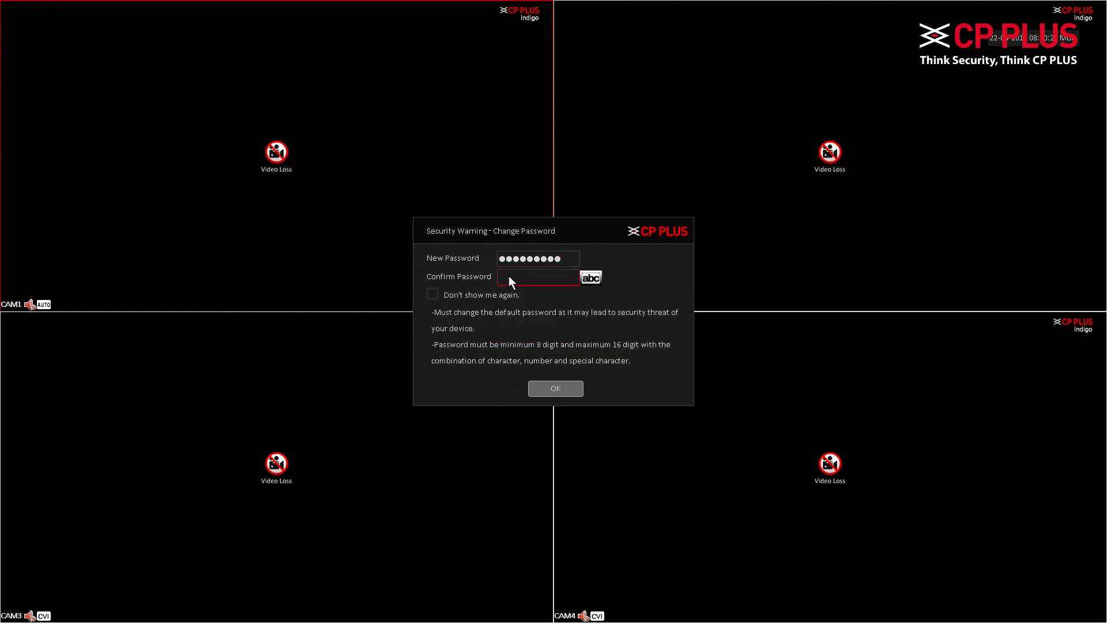
# Repeat the new password in the confirmation field, submit the password change and acknowledge the message.
pyautogui.click(526, 277)
pyautogui.click(440, 327)
pyautogui.click(472, 327)
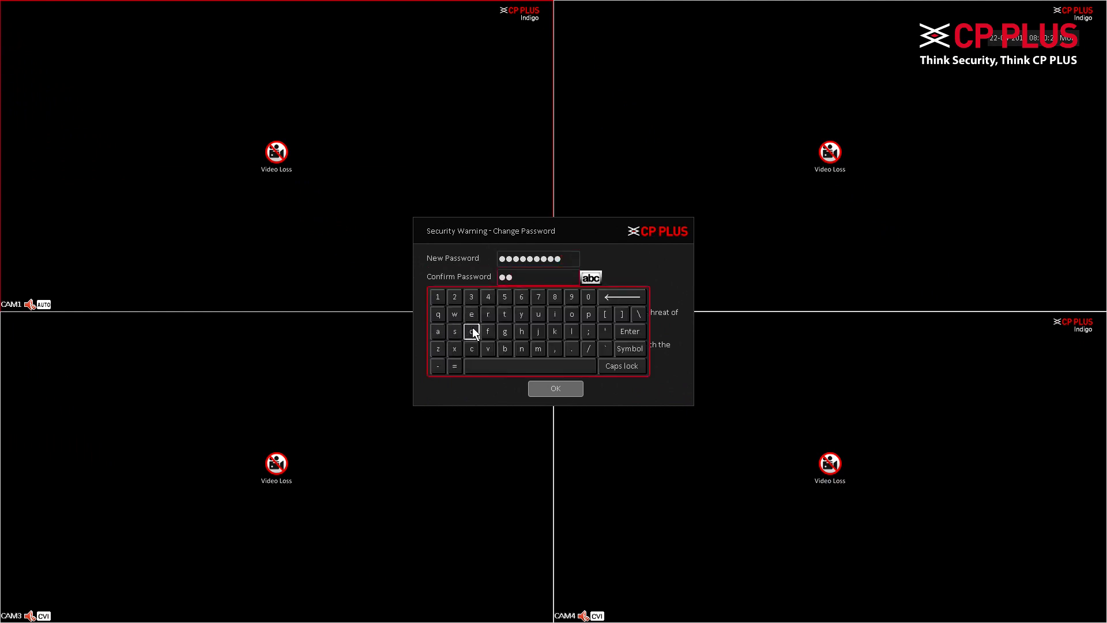
pyautogui.click(551, 320)
pyautogui.click(551, 331)
pyautogui.click(527, 349)
pyautogui.click(622, 365)
pyautogui.click(472, 297)
pyautogui.click(630, 349)
pyautogui.click(446, 295)
pyautogui.click(459, 294)
pyautogui.click(470, 295)
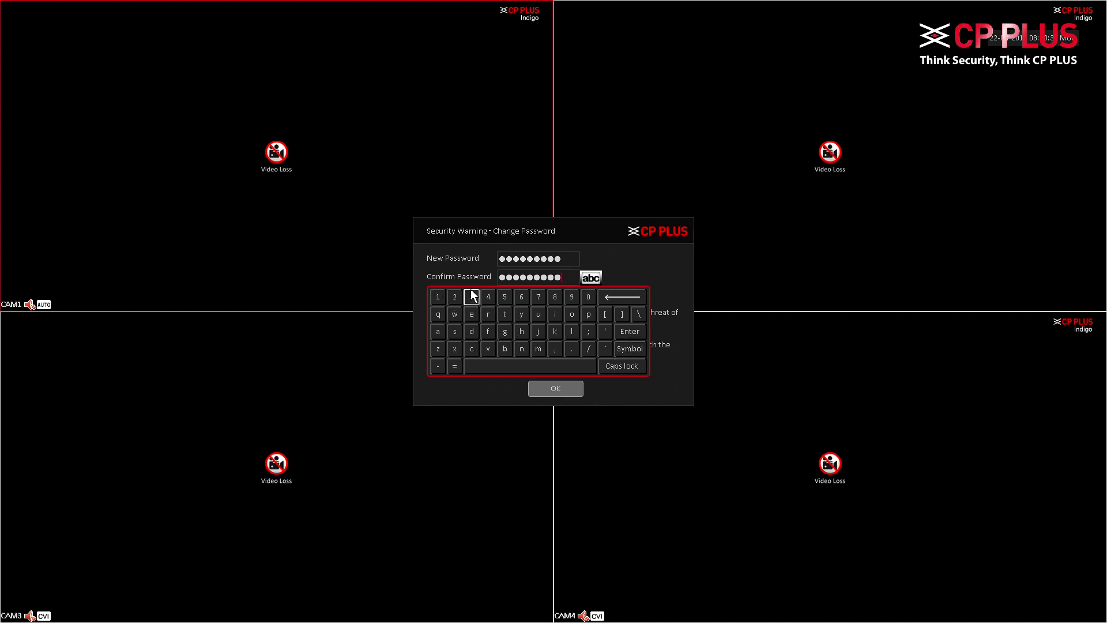
pyautogui.click(497, 286)
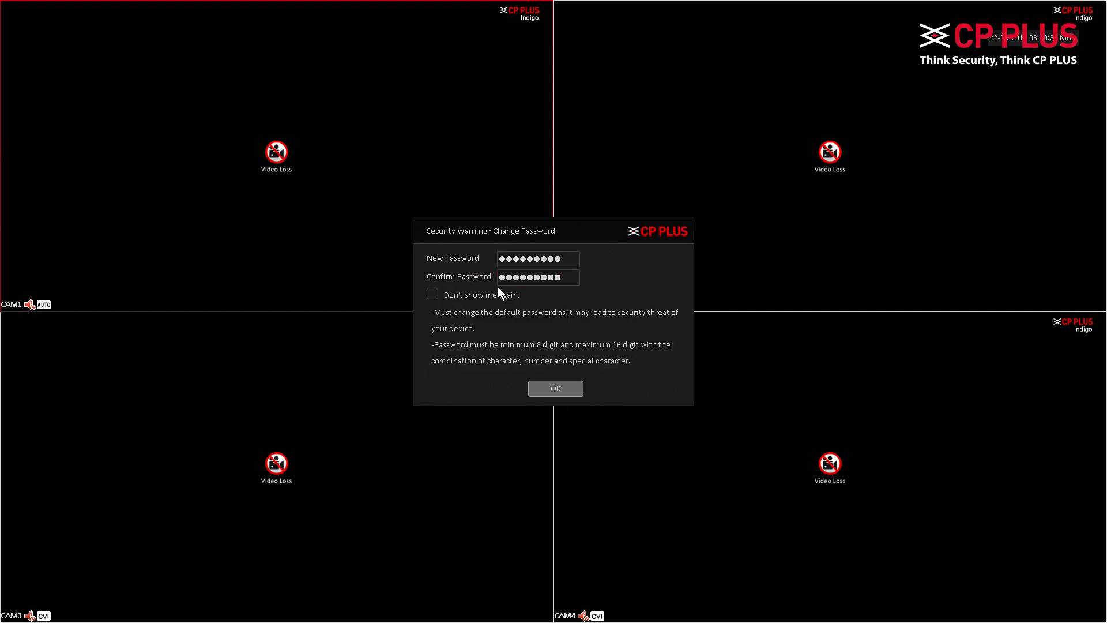
pyautogui.click(564, 388)
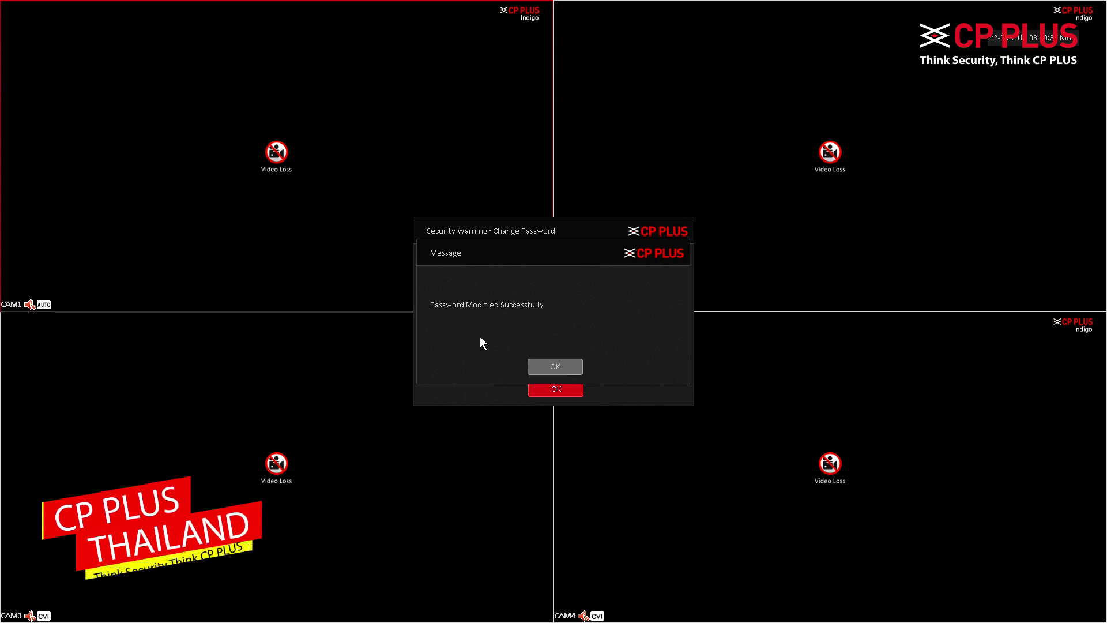
pyautogui.click(579, 369)
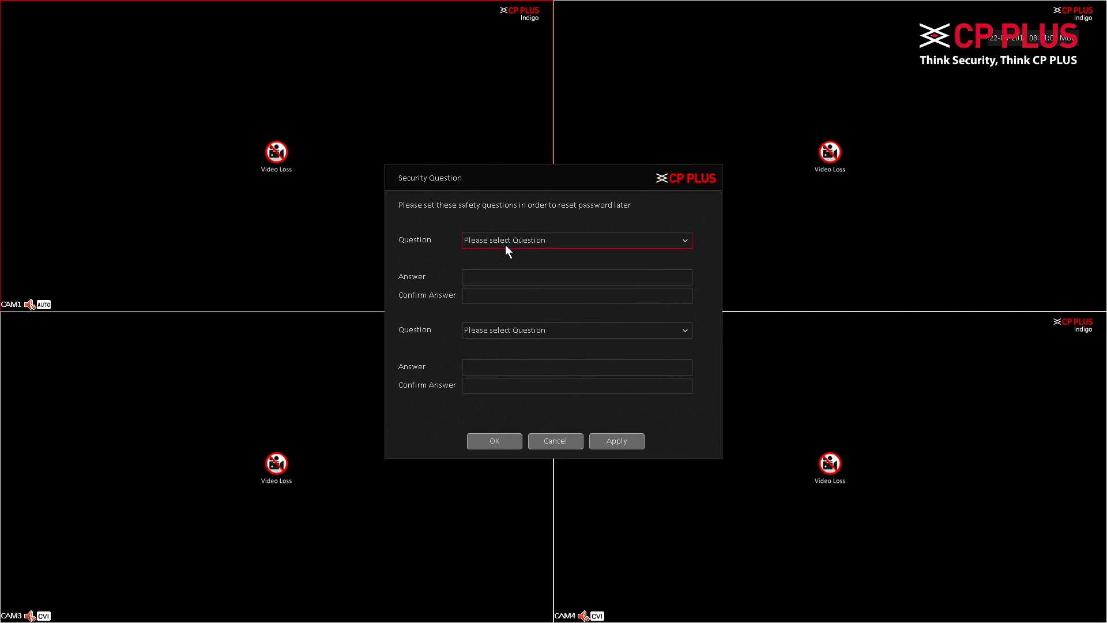
# Set the first security question to "What's your Favourite Pet?" and enter and confirm its answer.
pyautogui.click(463, 241)
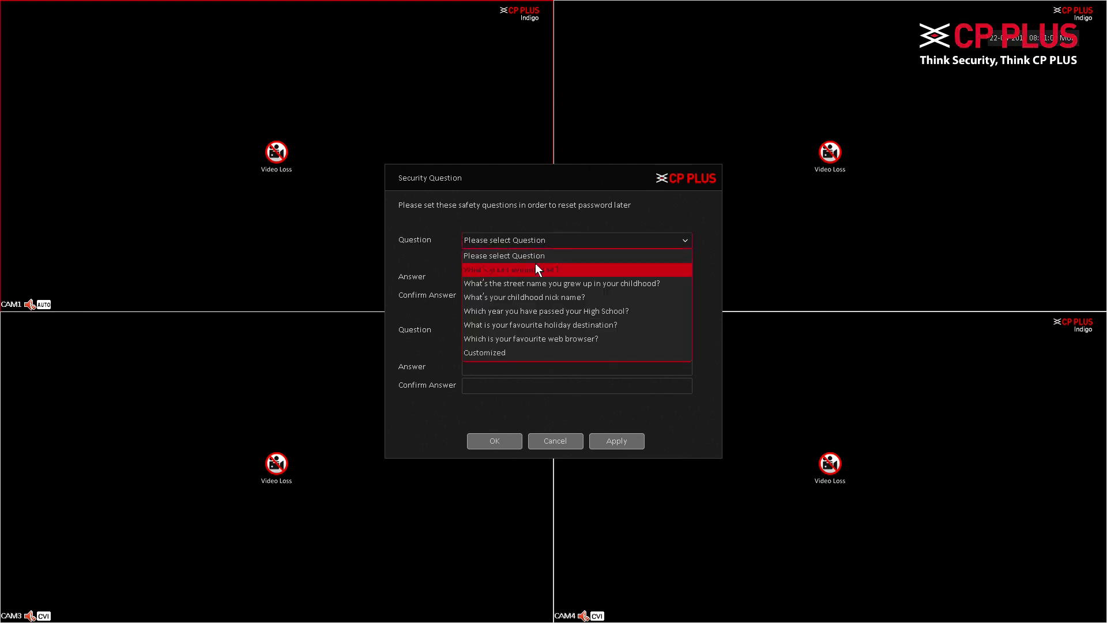
pyautogui.click(565, 270)
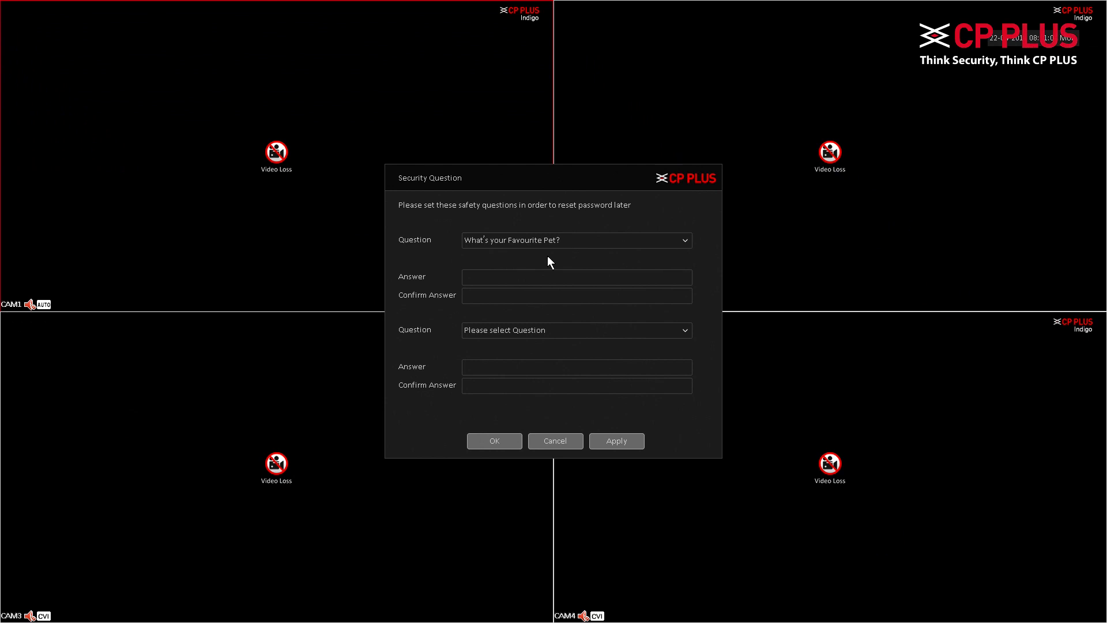
pyautogui.click(500, 279)
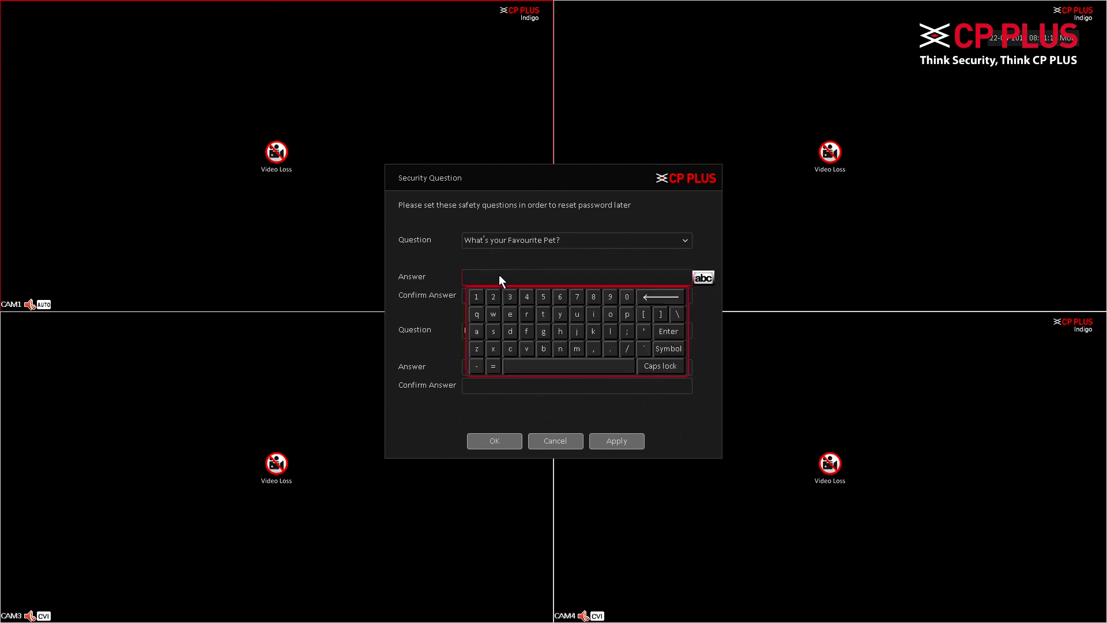
pyautogui.click(510, 331)
pyautogui.click(610, 314)
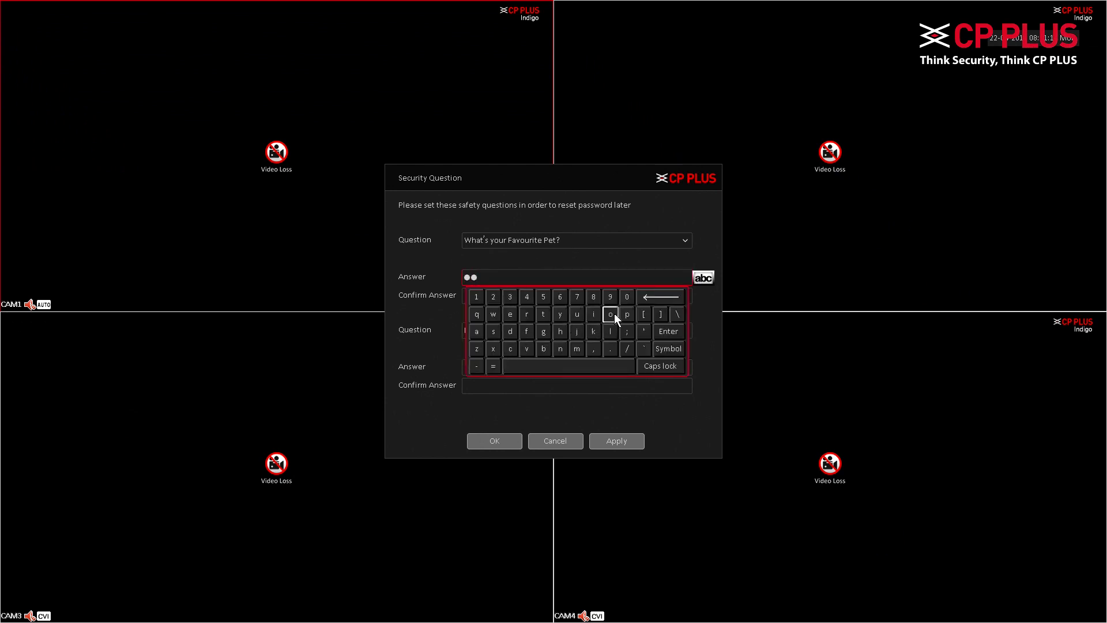
pyautogui.click(543, 331)
pyautogui.click(450, 283)
pyautogui.click(490, 299)
pyautogui.click(511, 350)
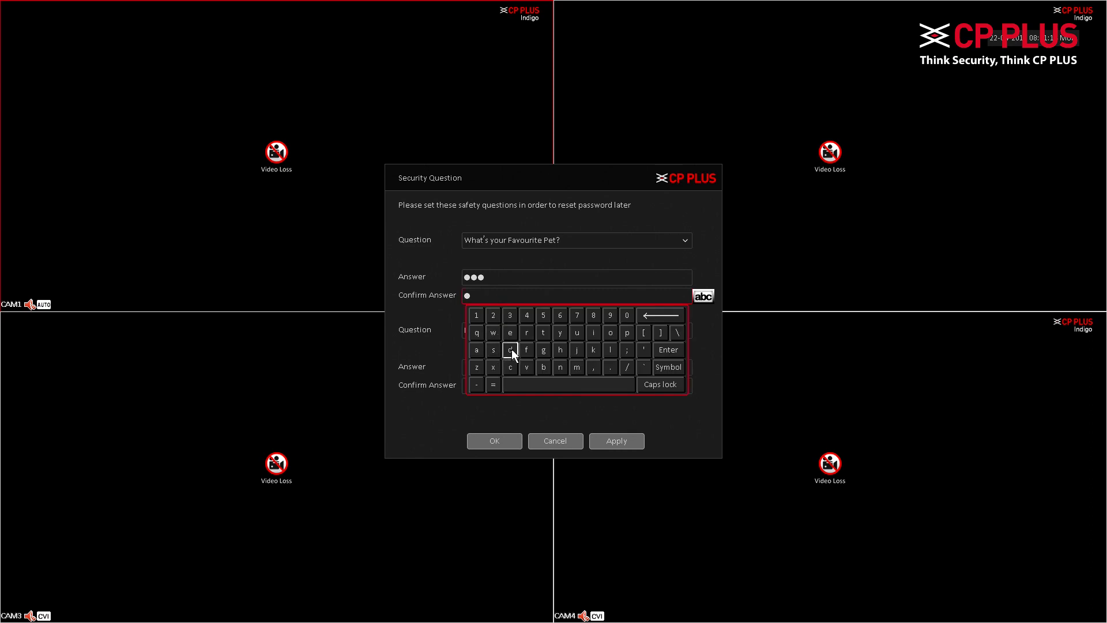
pyautogui.click(608, 337)
pyautogui.click(547, 349)
pyautogui.click(438, 279)
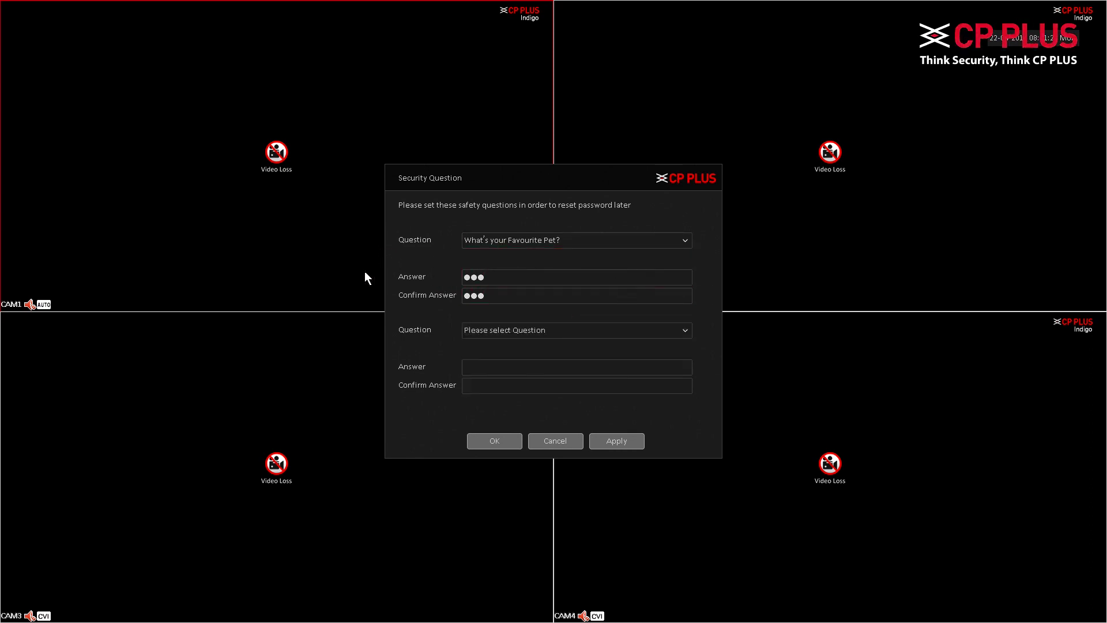
# Set the second security question to "What's your first Cell phone model?" and enter its answer.
pyautogui.click(514, 333)
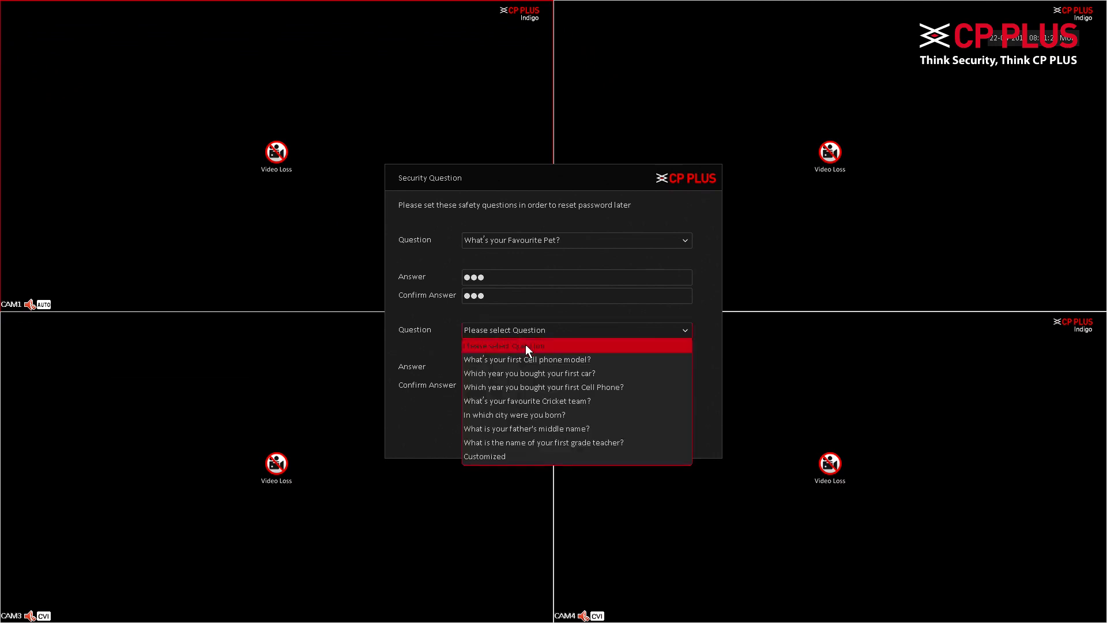
pyautogui.click(572, 362)
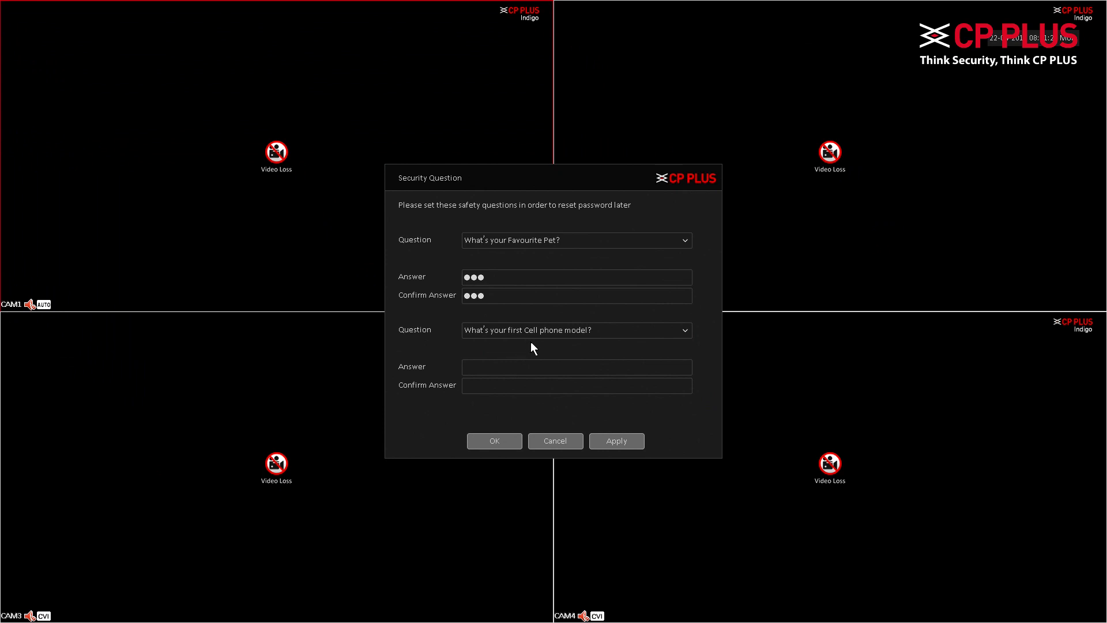
pyautogui.click(491, 368)
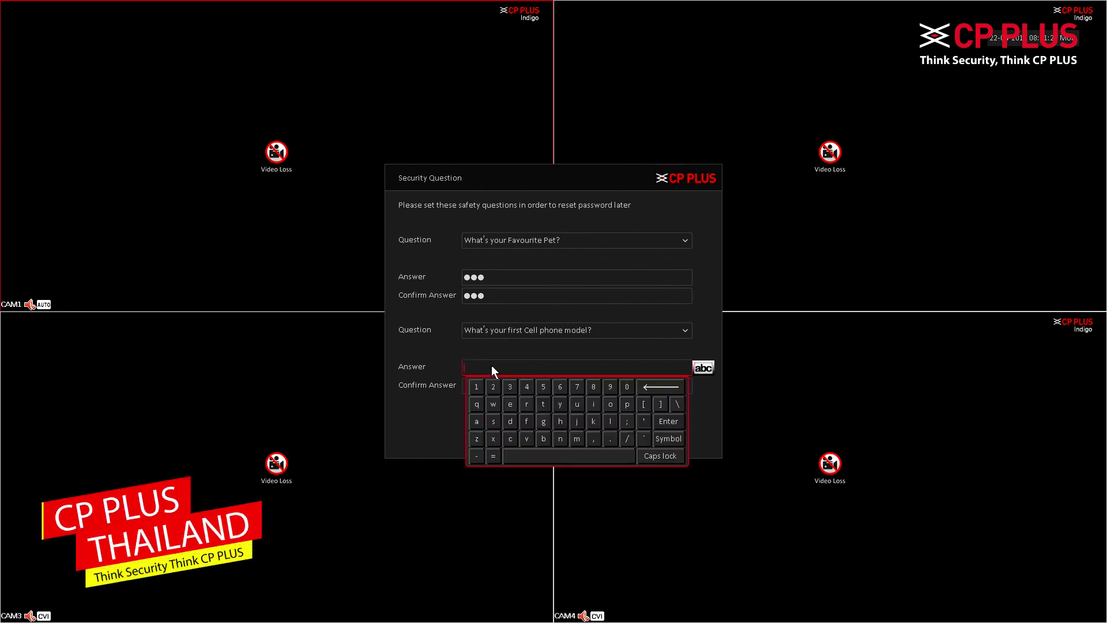
pyautogui.click(598, 410)
pyautogui.click(627, 407)
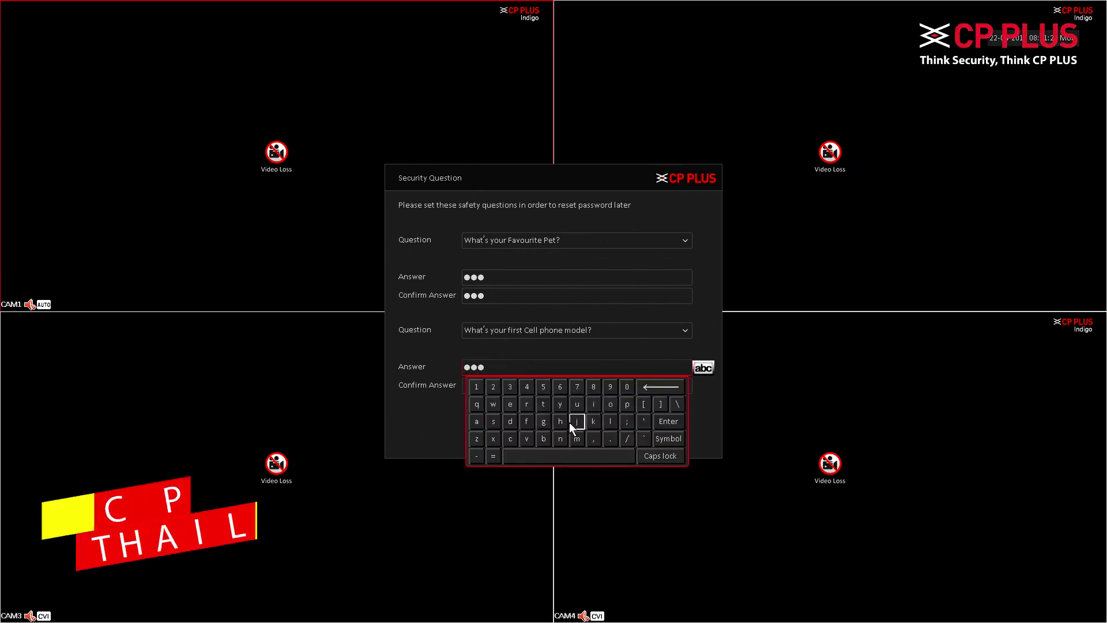
pyautogui.click(573, 423)
pyautogui.click(659, 385)
pyautogui.click(610, 406)
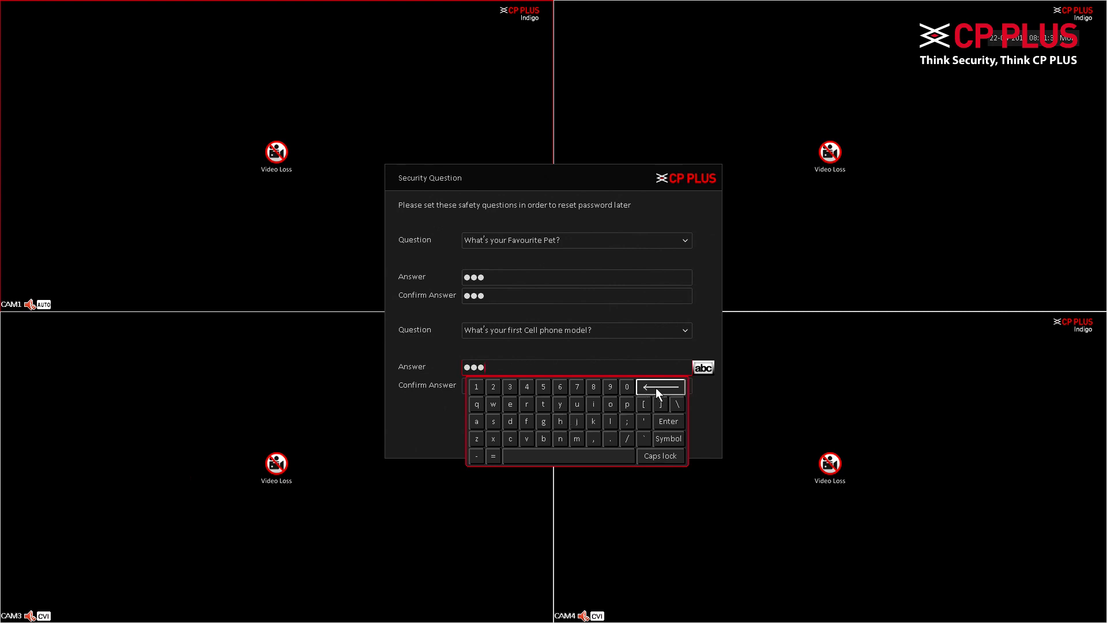
pyautogui.click(613, 402)
pyautogui.click(560, 438)
pyautogui.click(512, 405)
pyautogui.click(442, 353)
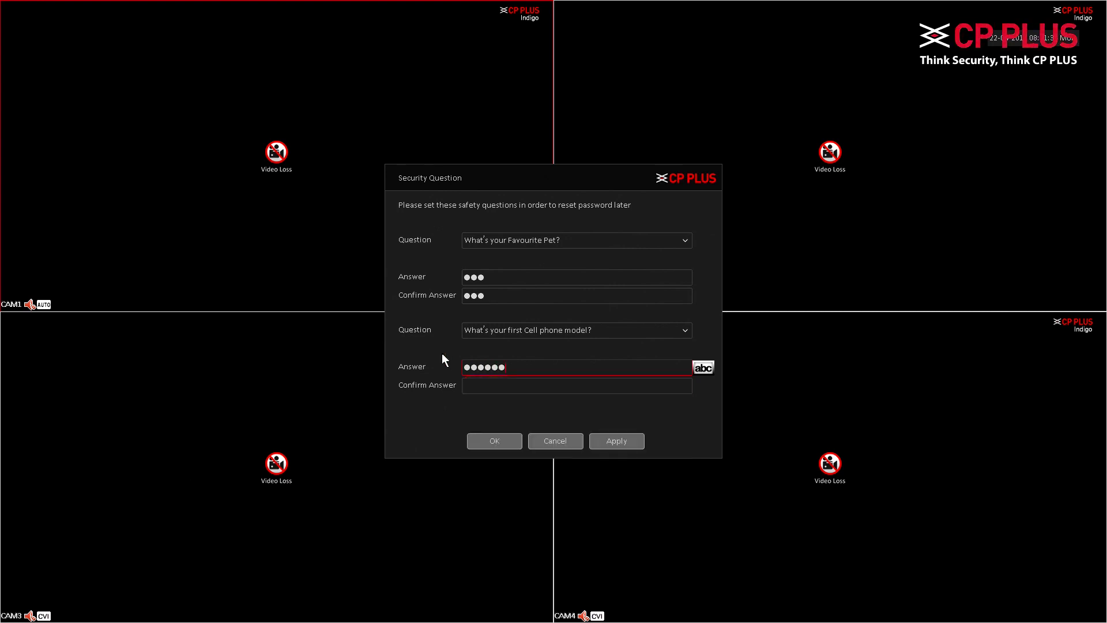
# Repeat the second security answer for confirmation, save both questions and acknowledge the message.
pyautogui.click(494, 386)
pyautogui.click(595, 422)
pyautogui.click(626, 423)
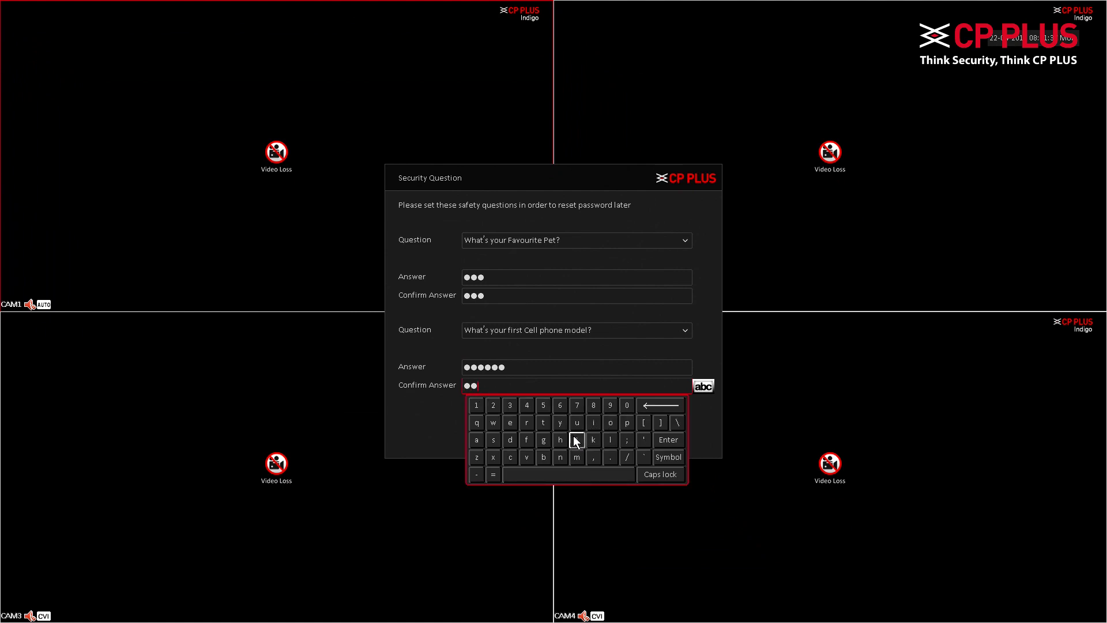
pyautogui.click(561, 440)
pyautogui.click(610, 424)
pyautogui.click(561, 458)
pyautogui.click(452, 358)
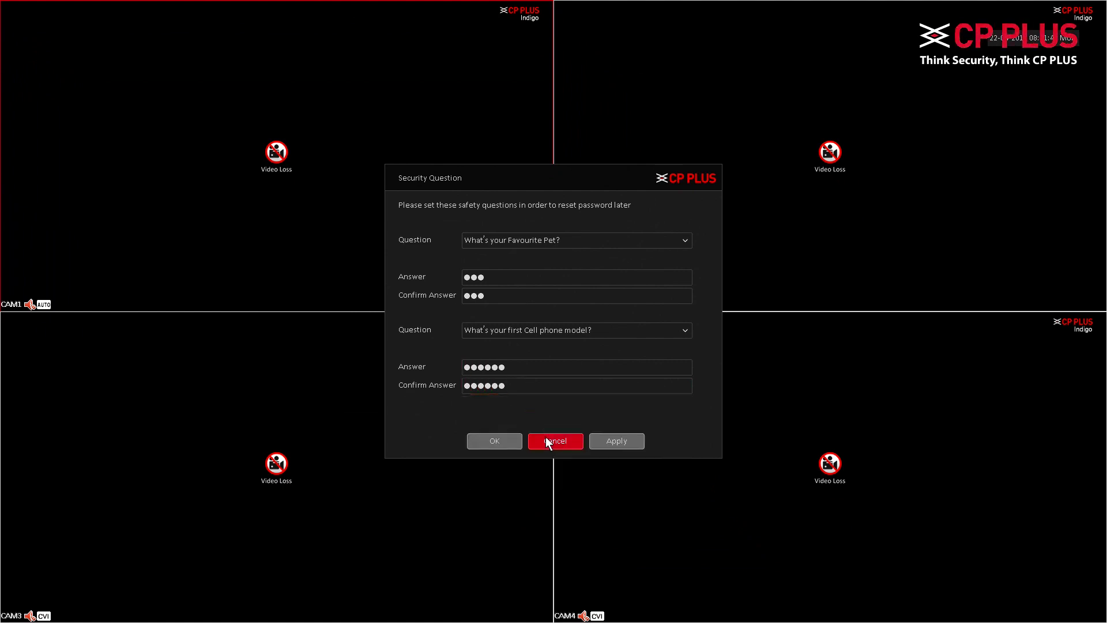
pyautogui.click(510, 443)
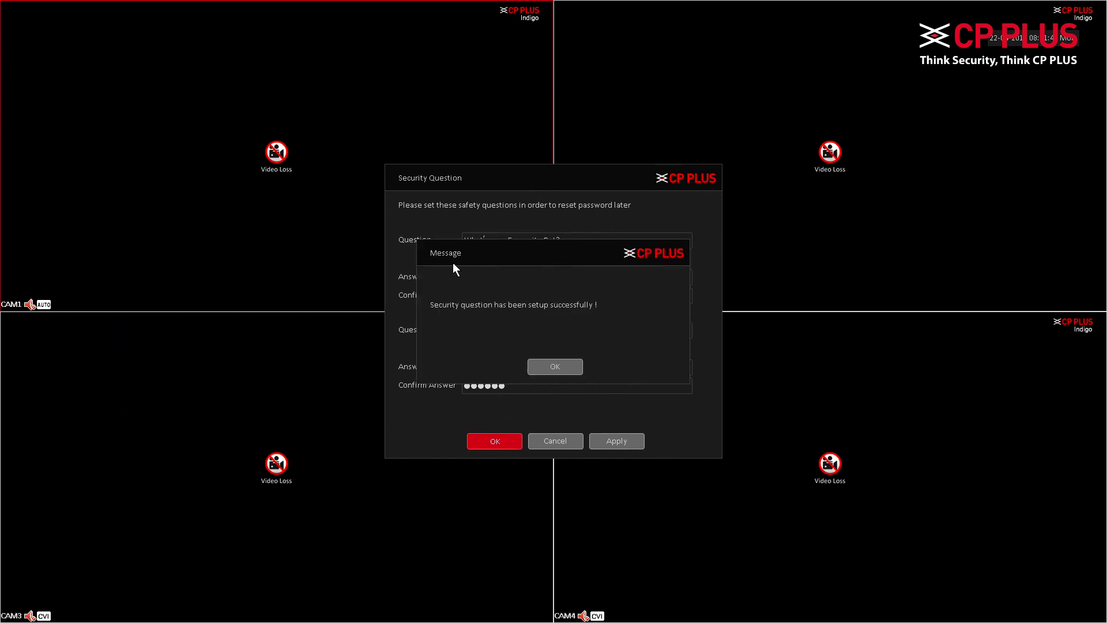
pyautogui.click(565, 369)
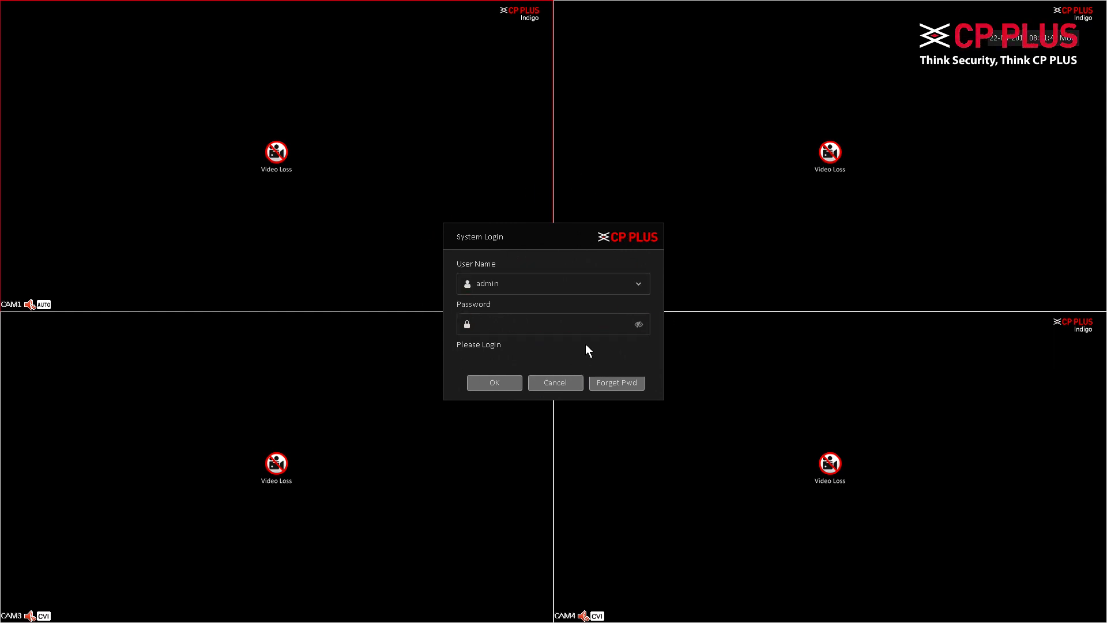
# Log in to the system as admin with the new account password.
pyautogui.click(521, 325)
pyautogui.click(457, 380)
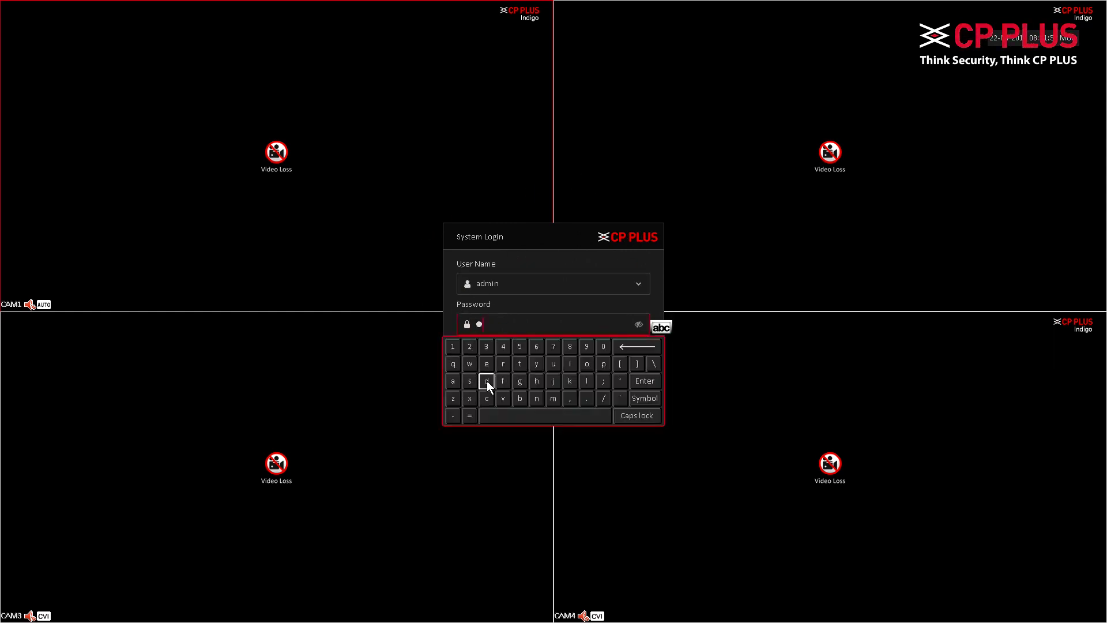
pyautogui.click(487, 381)
pyautogui.click(549, 399)
pyautogui.click(571, 365)
pyautogui.click(510, 374)
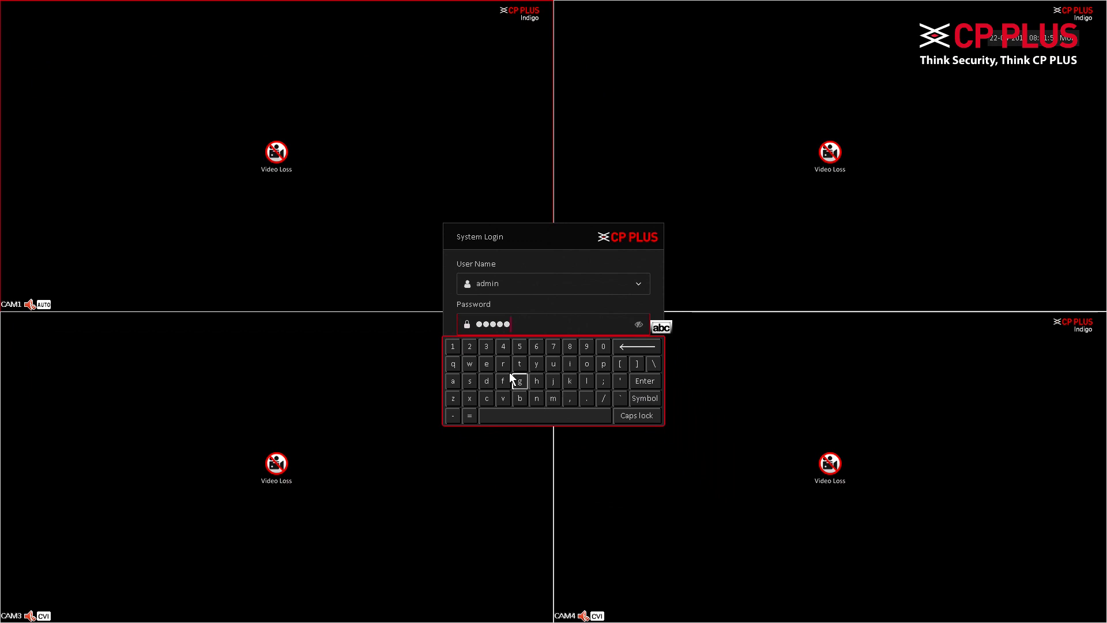
pyautogui.click(640, 398)
pyautogui.click(646, 398)
pyautogui.click(473, 348)
pyautogui.click(455, 349)
pyautogui.click(483, 348)
pyautogui.click(481, 324)
pyautogui.click(510, 382)
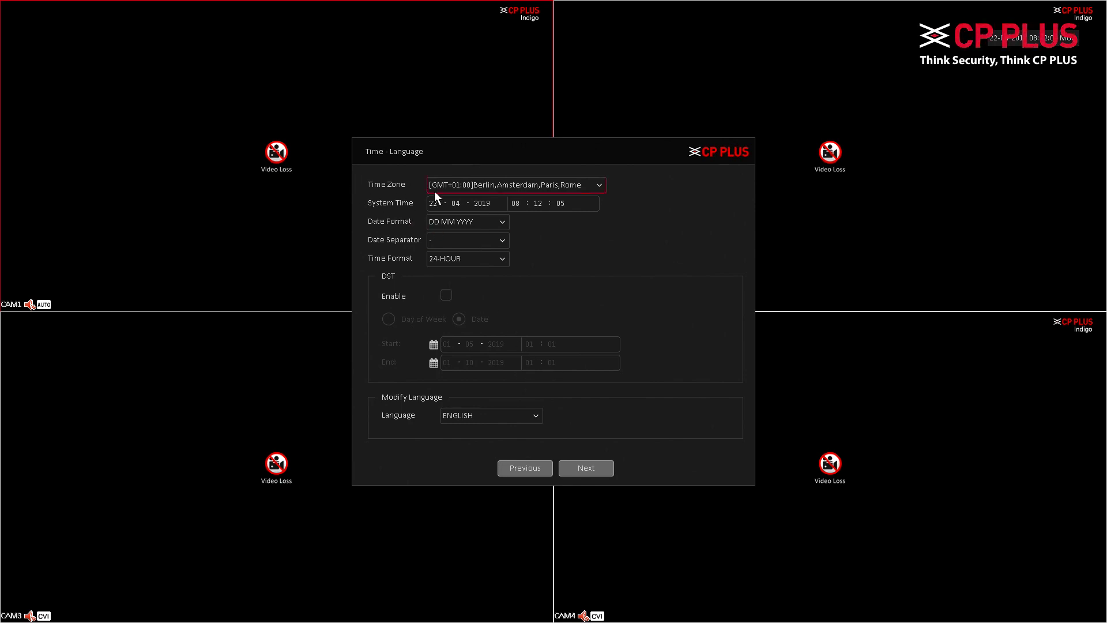
# Set the time zone to [GMT+07:00] Bangkok, Hanoi, Jakarta and continue the setup wizard.
pyautogui.click(462, 186)
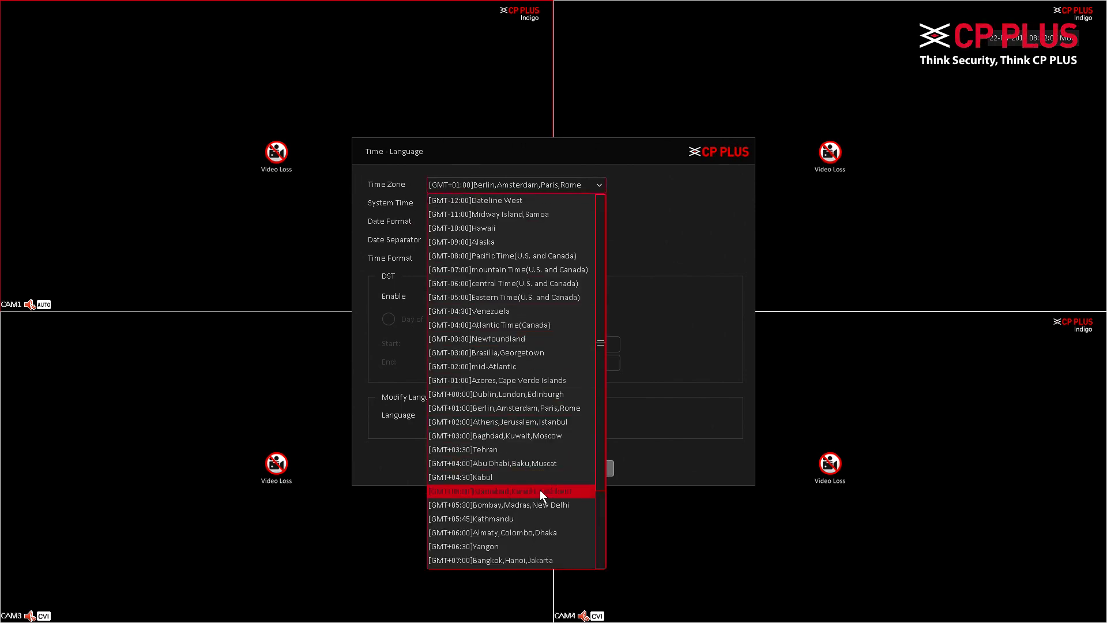
pyautogui.click(533, 560)
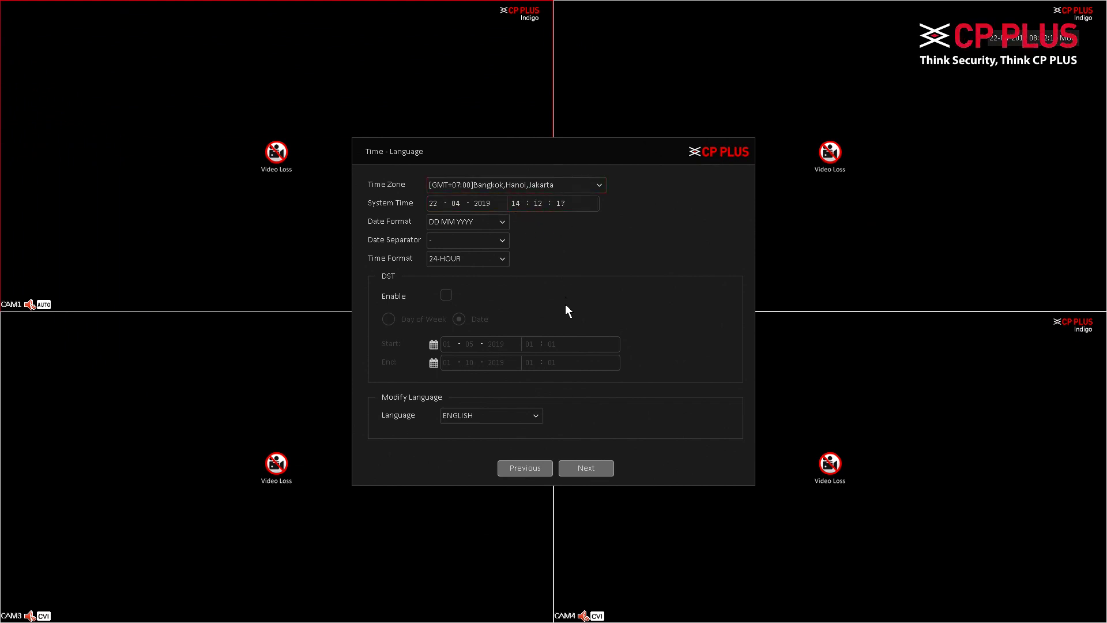
pyautogui.click(594, 465)
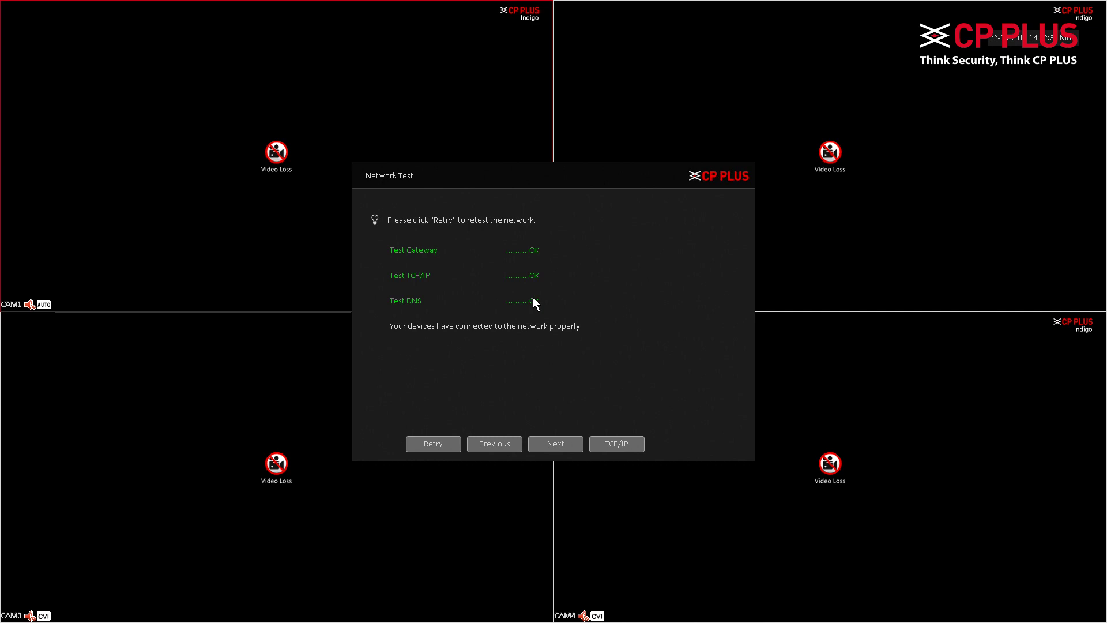
# Continue past the network test and mobile app QR codes, and finish the setup wizard.
pyautogui.click(564, 444)
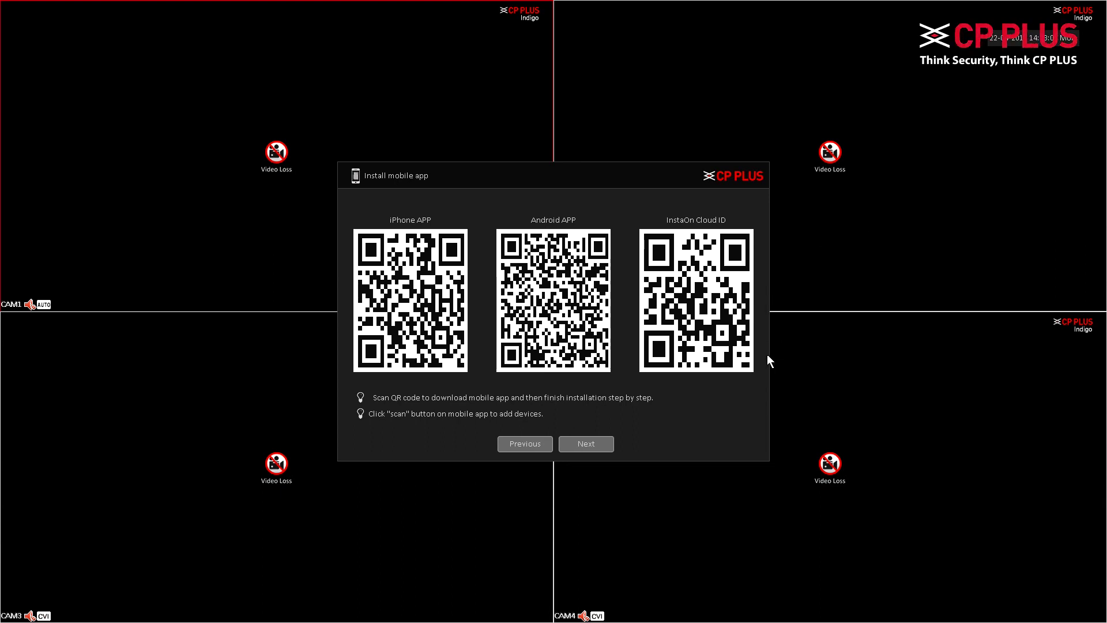
pyautogui.click(591, 443)
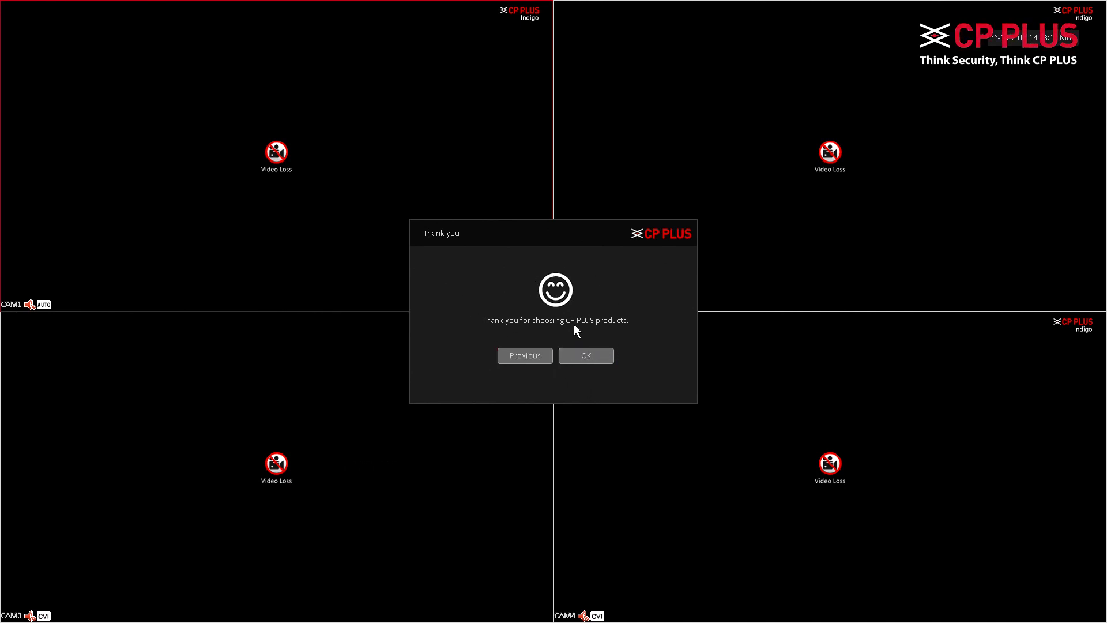
pyautogui.click(600, 354)
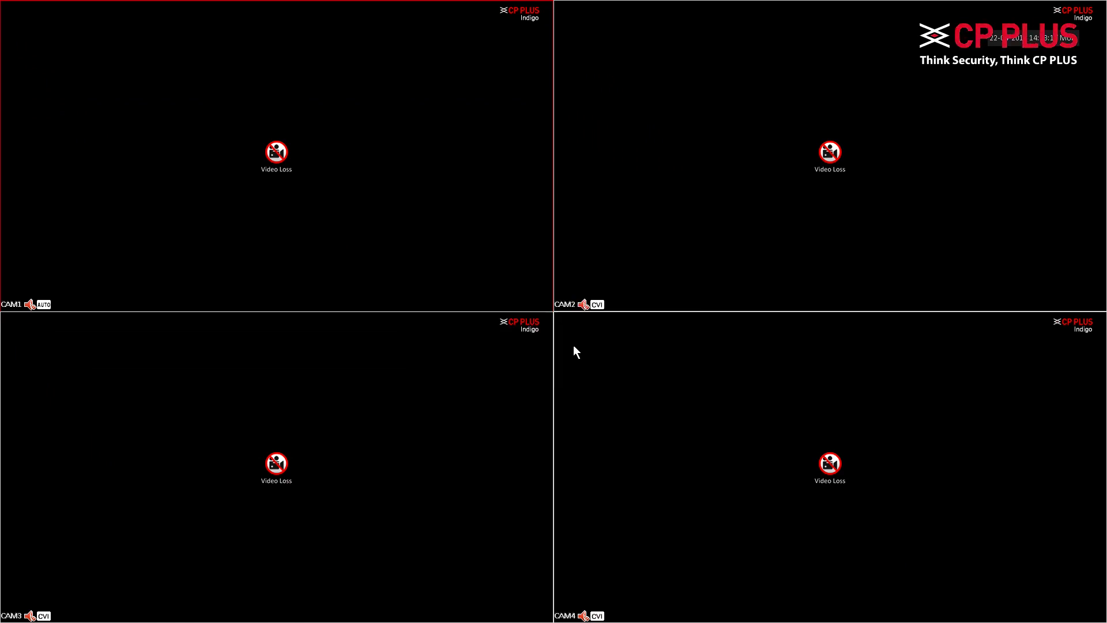
# Open the main menu from the live view to look over its options, and return to the live view.
pyautogui.rightClick(513, 248)
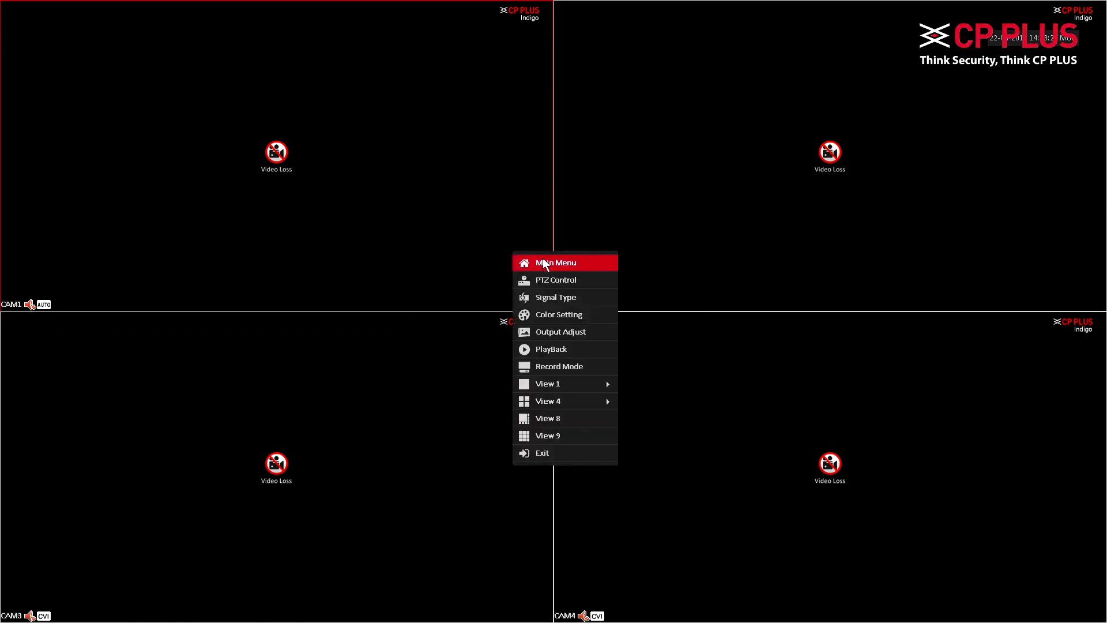
pyautogui.click(540, 264)
pyautogui.rightClick(579, 277)
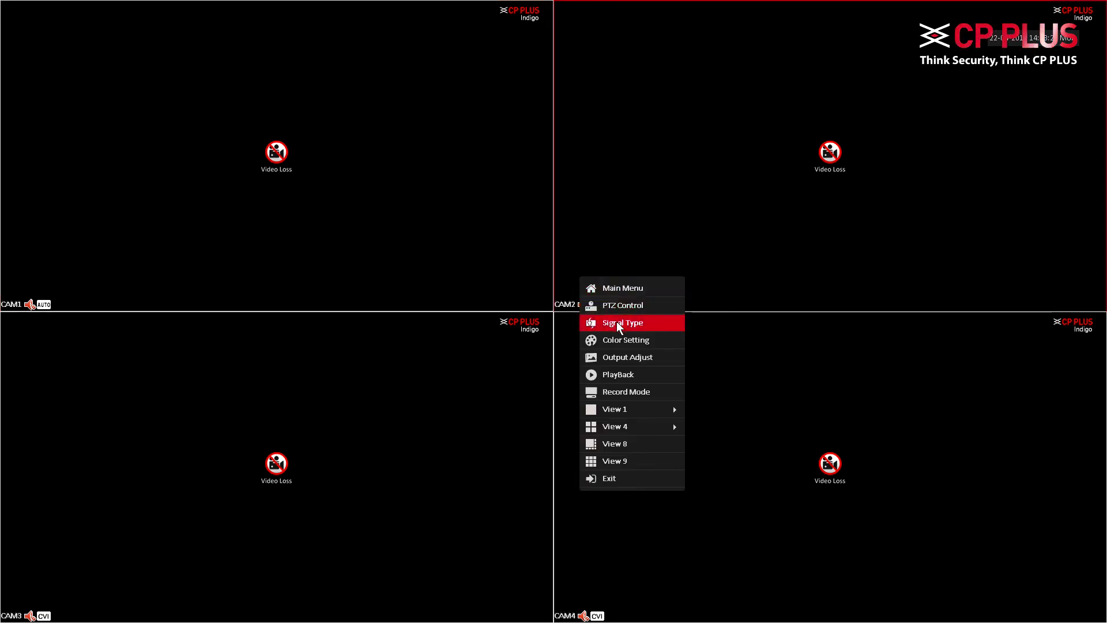
pyautogui.click(634, 289)
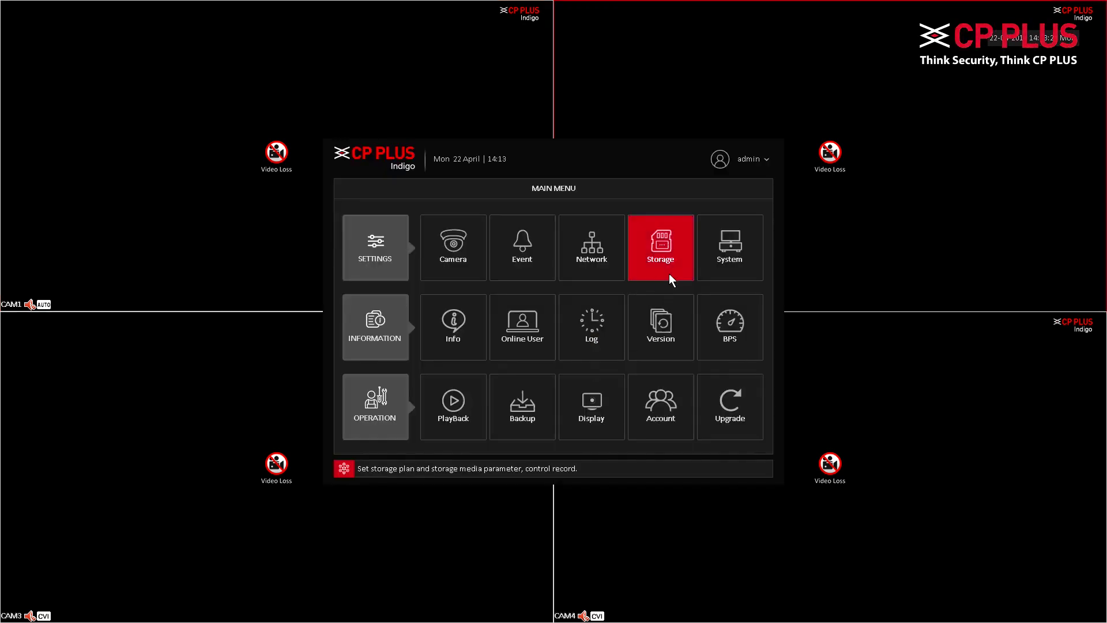
pyautogui.rightClick(595, 306)
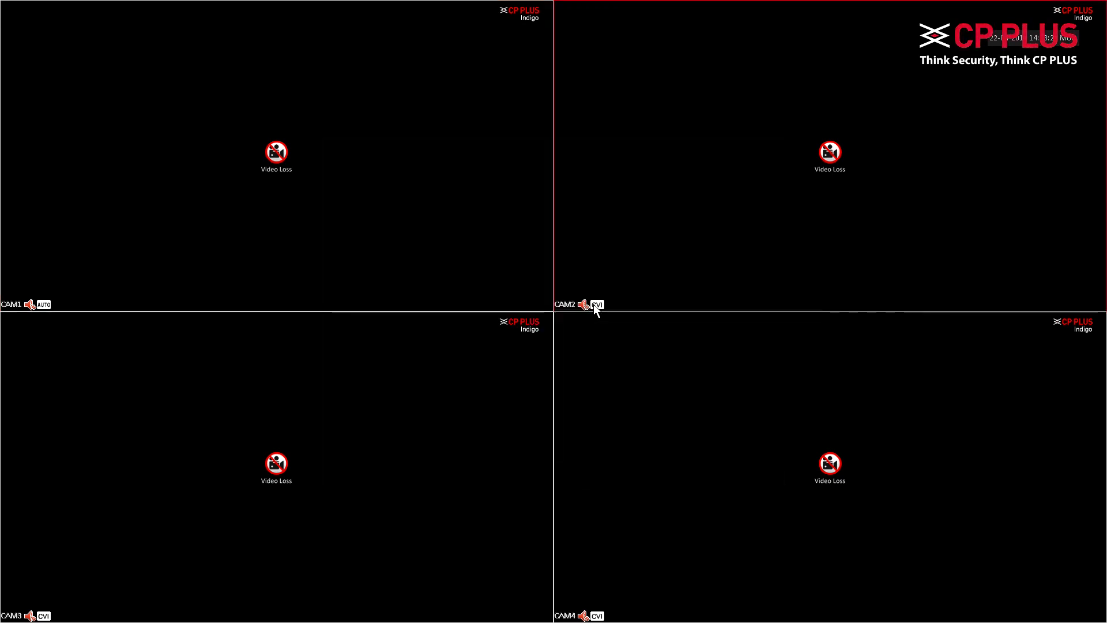